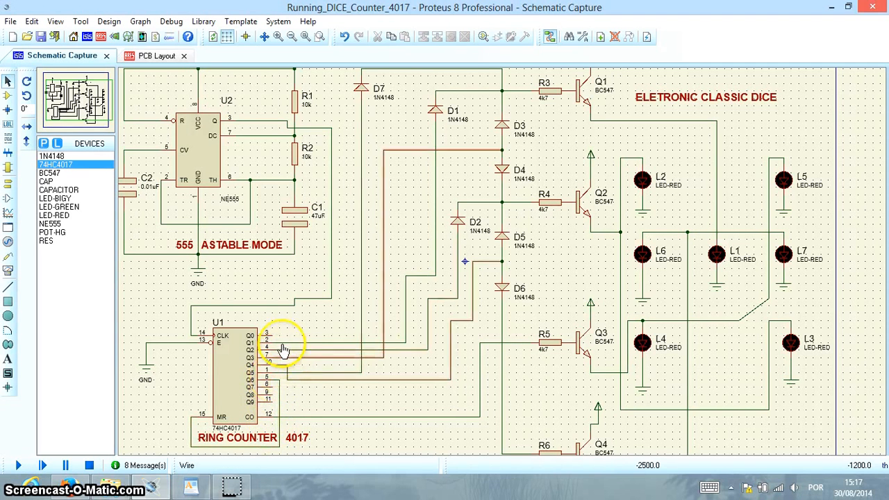
- Inspect the 74HC4017 ring counter and the NE555 timer U2 by selecting them
{"action": "left_click", "coordinate": [265, 371]}
{"action": "left_click", "coordinate": [305, 326]}
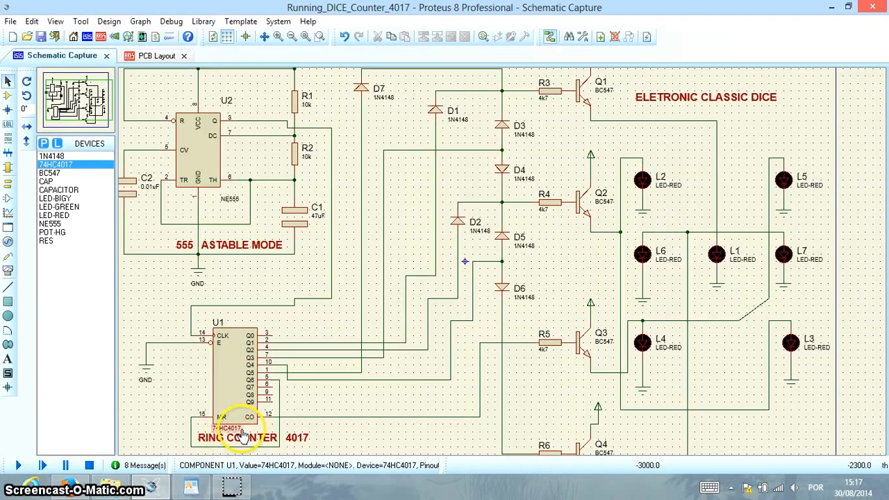
{"action": "left_click", "coordinate": [208, 150]}
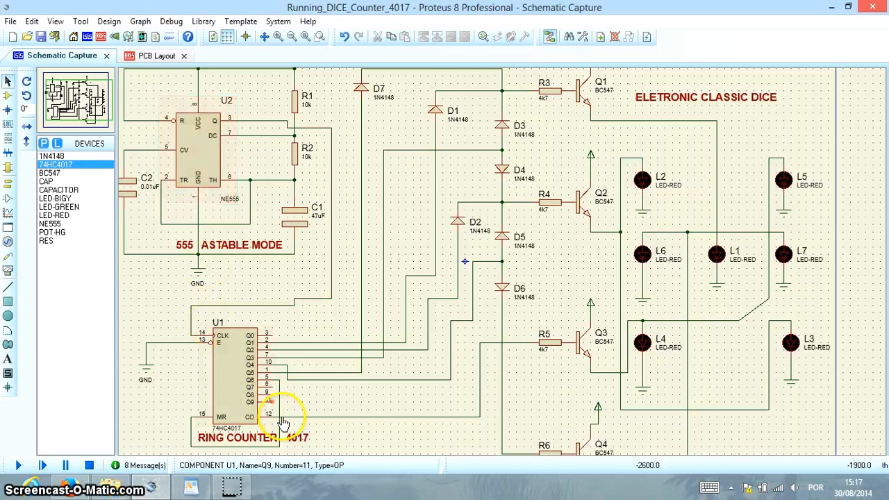
{"action": "left_click", "coordinate": [216, 186]}
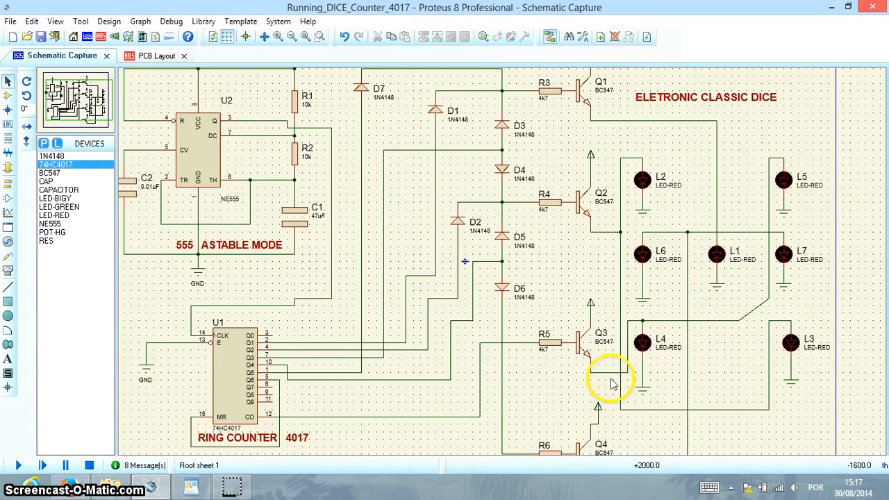
- Start the dice simulation and pause it with LEDs L1, L4 and L5 lit
{"action": "left_click", "coordinate": [18, 465]}
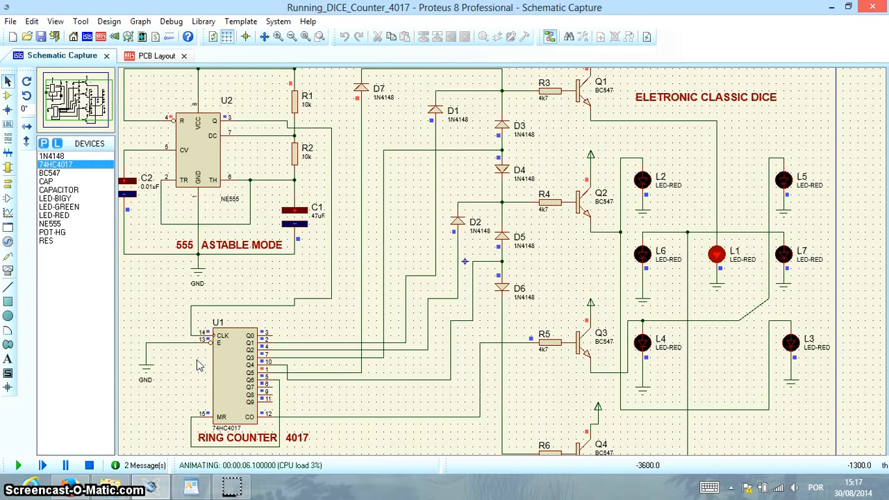
{"action": "left_click", "coordinate": [66, 465]}
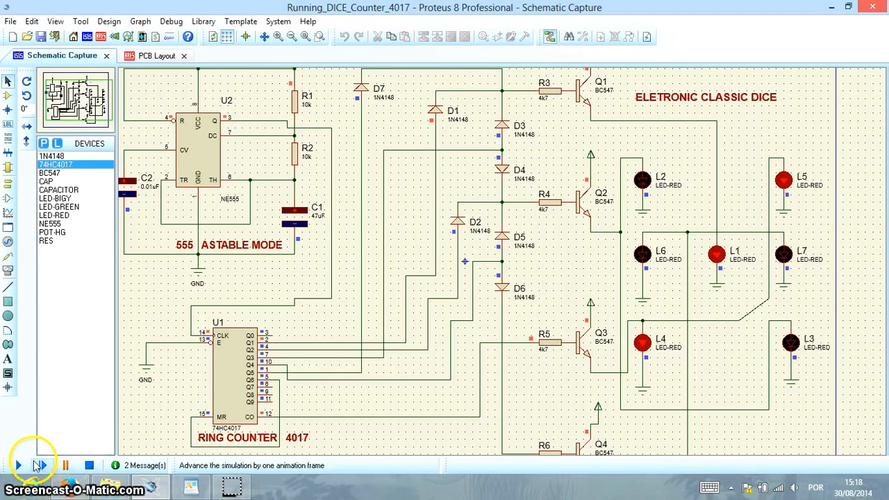
- Resume the simulation and pause it again with only LED L1 lit
{"action": "left_click", "coordinate": [18, 465]}
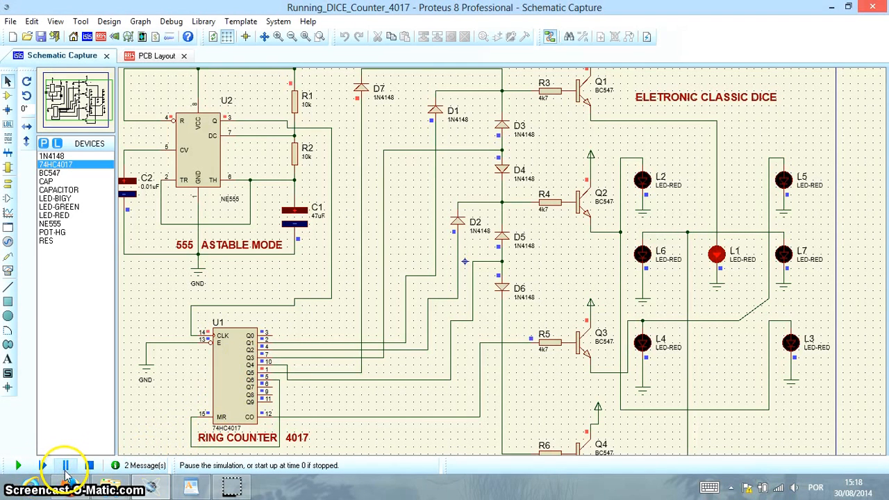
{"action": "left_click", "coordinate": [66, 465]}
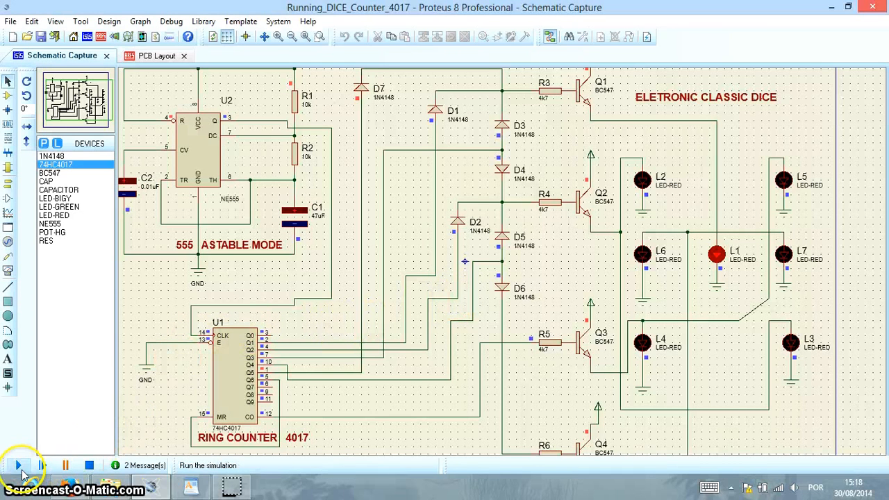
- Resume the simulation and leave it running so the dice faces keep changing
{"action": "left_click", "coordinate": [18, 466]}
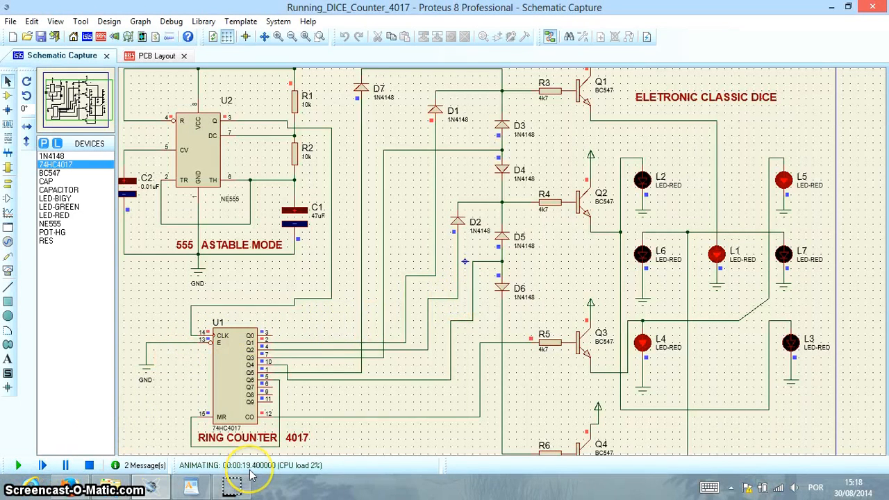